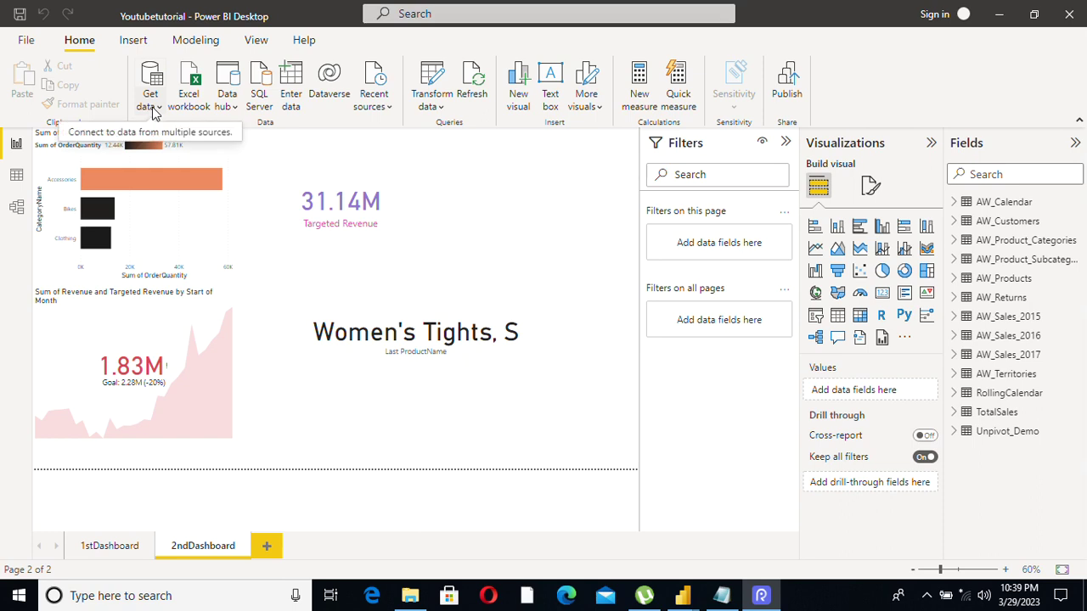
Step: Create a new blank query from the Power BI Desktop report
{"action": "left_click", "coordinate": [153, 106]}
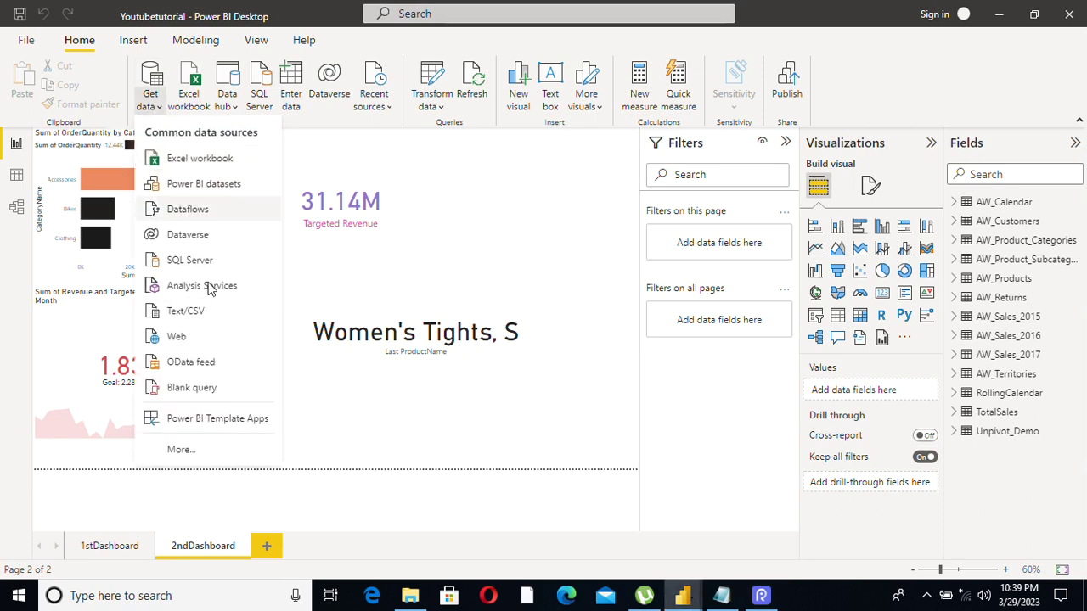
{"action": "left_click", "coordinate": [204, 395]}
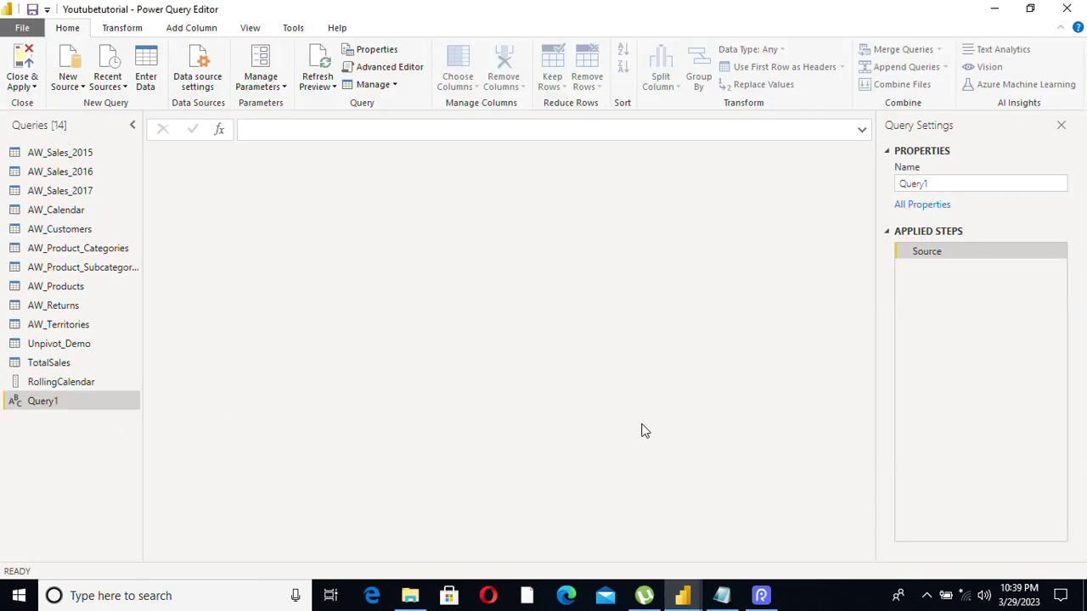
Step: Switch to the RollingCalendarFormula note in Notepad and copy its first formula, =#date(2023,3,1)
{"action": "left_click", "coordinate": [721, 596]}
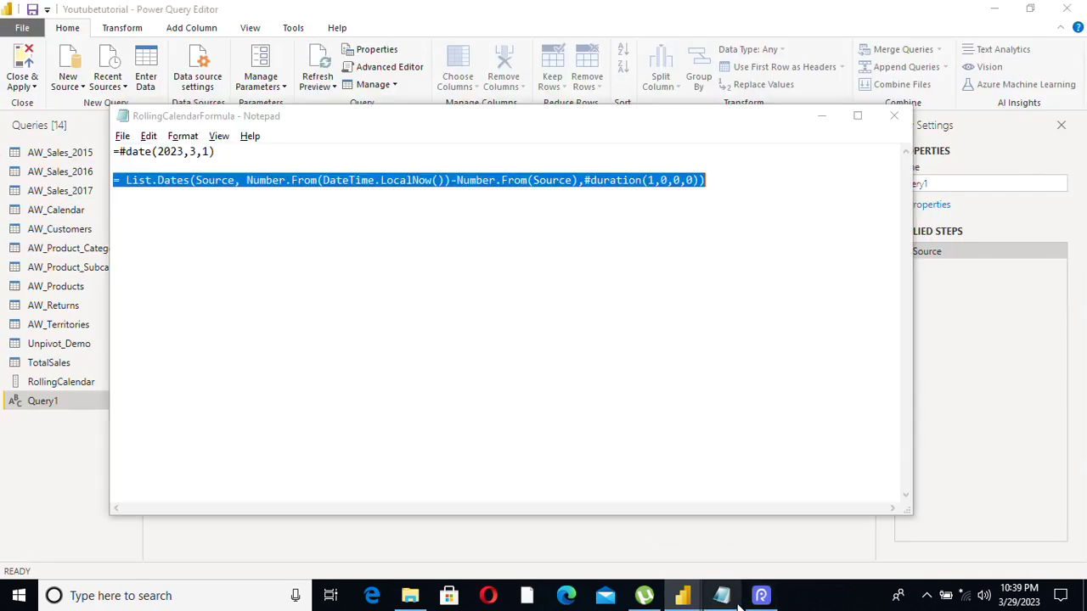
{"action": "left_click", "coordinate": [355, 163]}
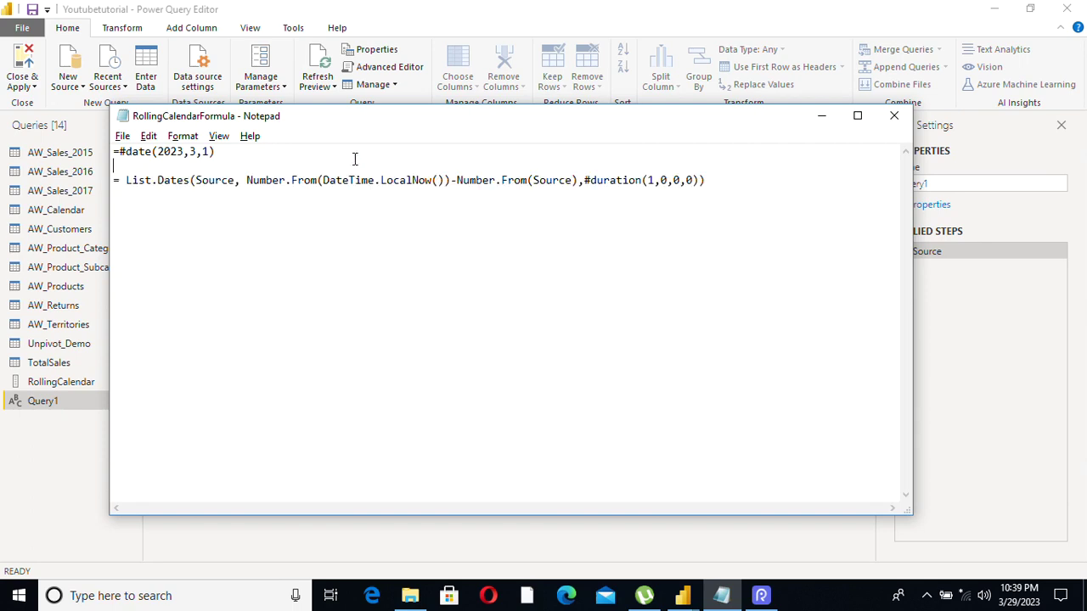
{"action": "key", "text": "shift+Left"}
{"action": "key", "text": "shift+Left"}
{"action": "key", "text": "shift+Left"}
{"action": "key", "text": "shift+Left"}
{"action": "key", "text": "shift+Left"}
{"action": "key", "text": "shift+Left"}
{"action": "key", "text": "shift+Left"}
{"action": "key", "text": "shift+Left"}
{"action": "key", "text": "shift+Left"}
{"action": "key", "text": "shift+Left"}
{"action": "key", "text": "shift+Left"}
{"action": "key", "text": "shift+Left"}
{"action": "key", "text": "shift+Left"}
{"action": "key", "text": "shift+Left"}
{"action": "key", "text": "shift+Left"}
{"action": "key", "text": "shift+Left"}
{"action": "key", "text": "ctrl+c"}
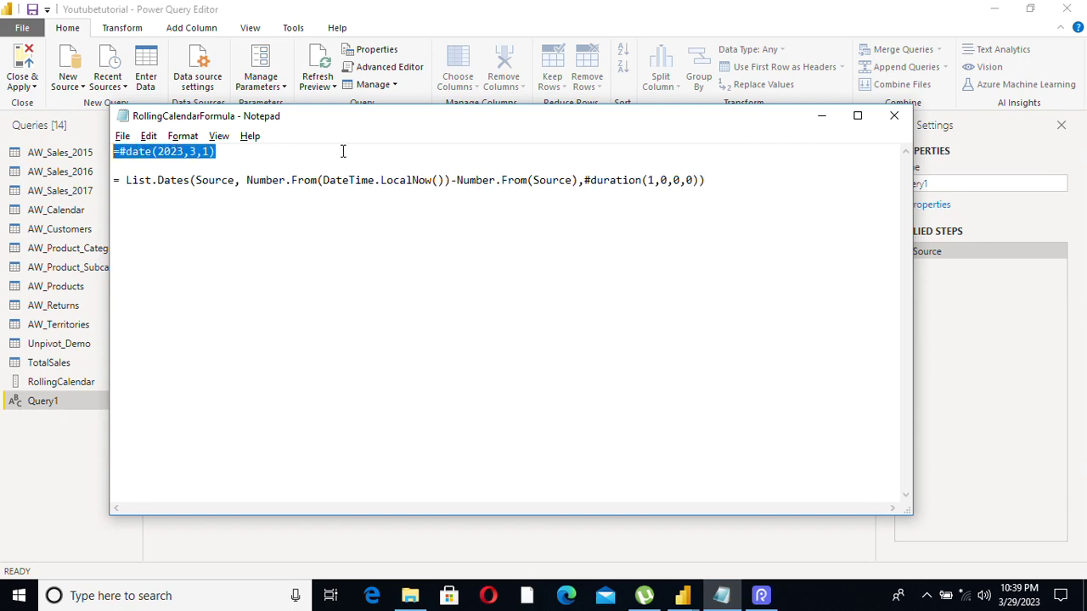
Step: Switch back to Power Query Editor and enter =#date(2023,3,1) as the Source formula of the blank query
{"action": "key", "text": "alt+Tab"}
{"action": "left_click", "coordinate": [335, 131]}
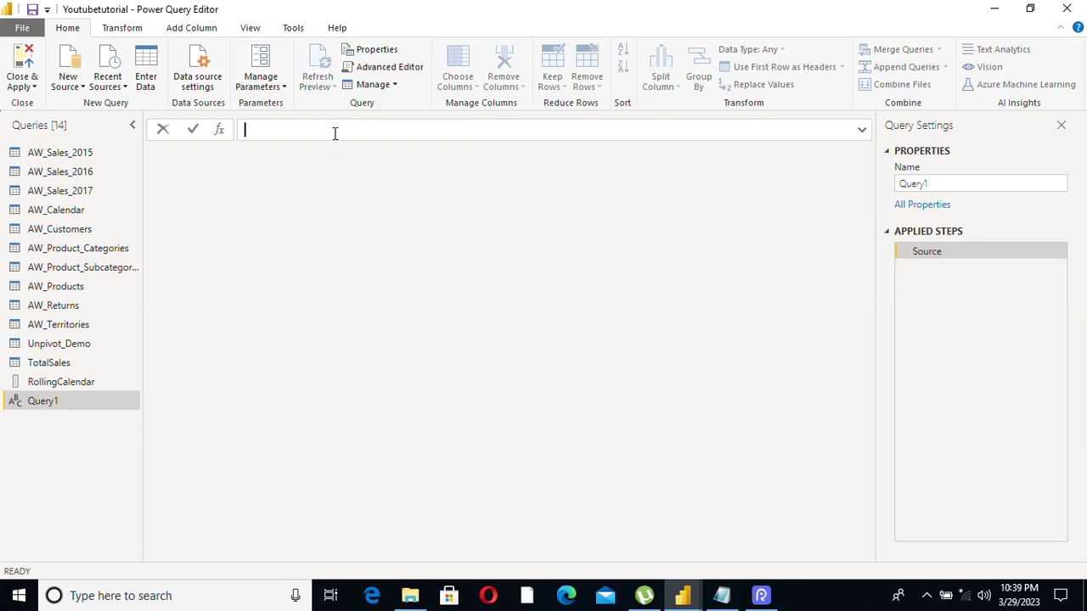
{"action": "key", "text": "ctrl+v"}
{"action": "key", "text": "Return"}
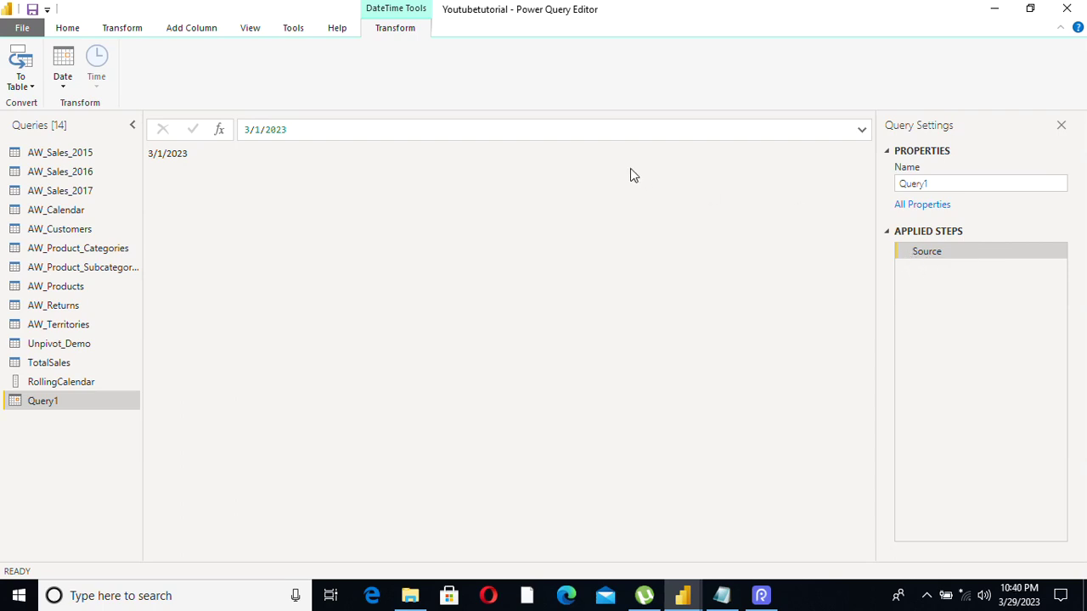
Step: Add a custom step after Source in Query1 and clear its default formula
{"action": "left_click", "coordinate": [220, 129]}
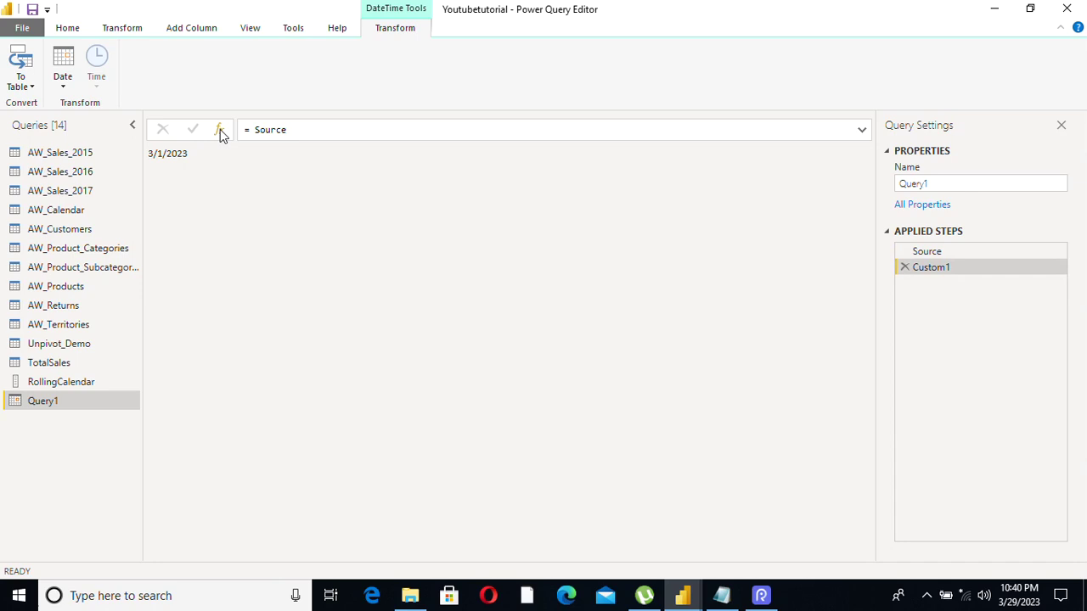
{"action": "left_click", "coordinate": [319, 128]}
{"action": "key", "text": "ctrl+shift+Left"}
{"action": "key", "text": "ctrl+shift+Left"}
{"action": "key", "text": "BackSpace"}
Step: Switch to the Notepad note and copy the whole List.Dates formula, from its equals sign to the closing parentheses
{"action": "key", "text": "alt+Tab"}
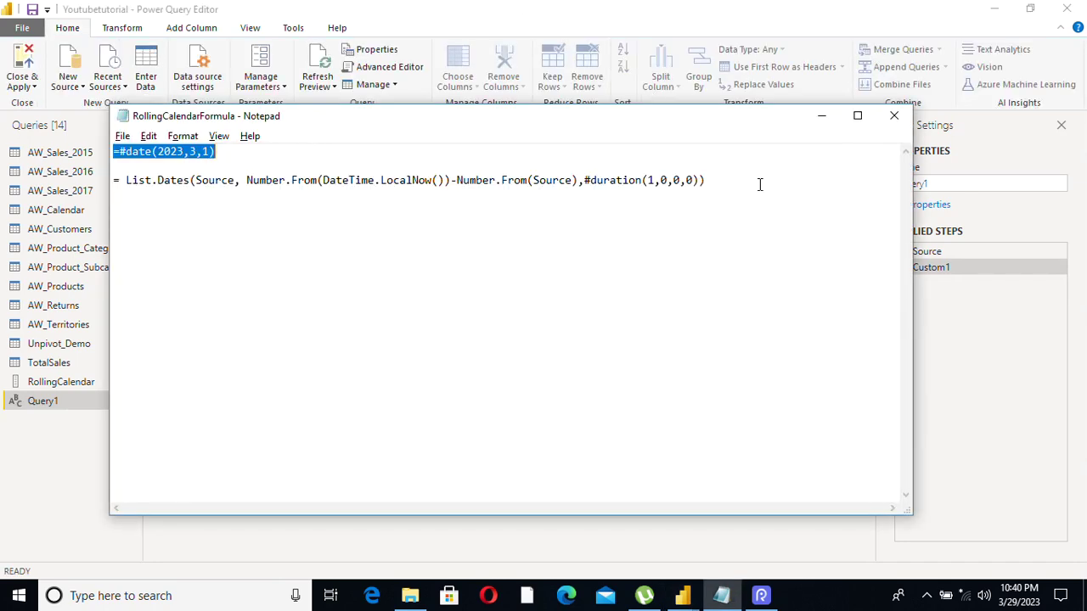
{"action": "left_click", "coordinate": [747, 187]}
{"action": "key", "text": "ctrl+shift+Left"}
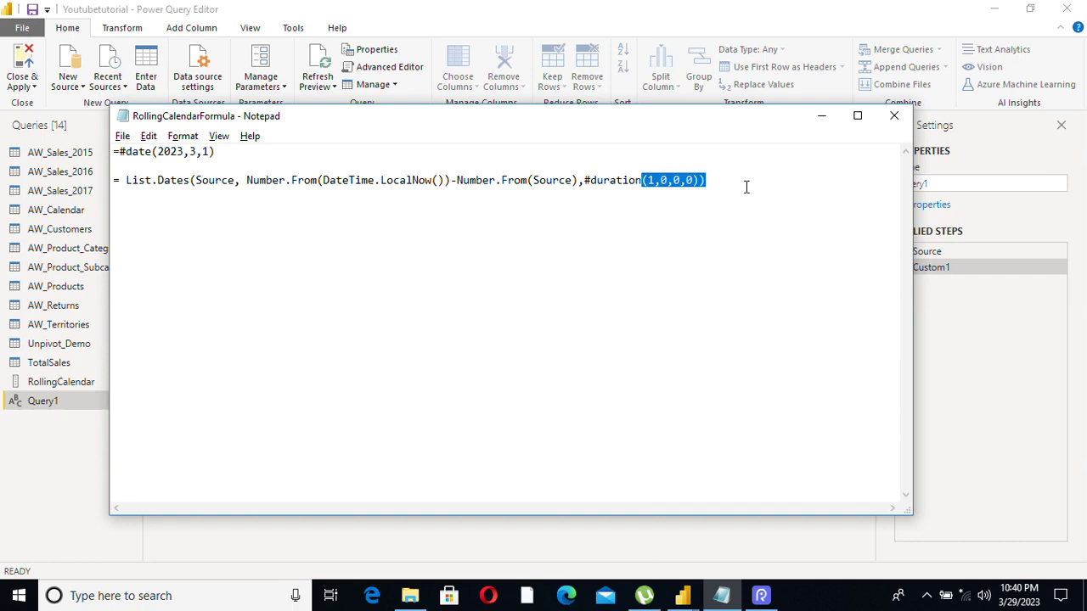
{"action": "key", "text": "ctrl+shift+Left"}
{"action": "key", "text": "ctrl+shift+Left"}
{"action": "key", "text": "ctrl+shift+Left"}
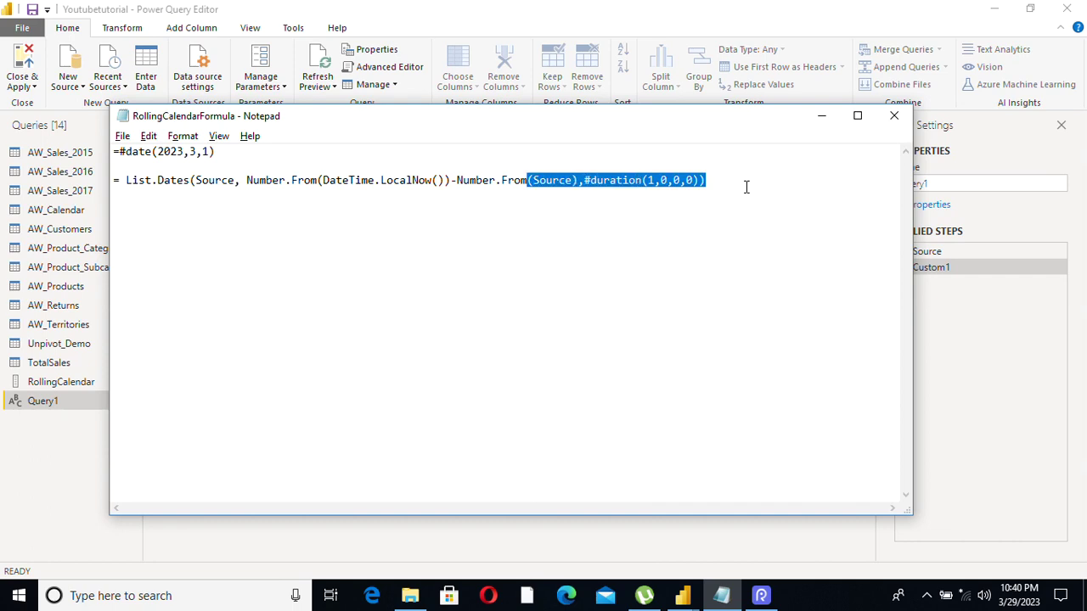
{"action": "key", "text": "ctrl+shift+Left"}
{"action": "key", "text": "ctrl+shift+Left"}
{"action": "key", "text": "ctrl+shift+Left"}
{"action": "key", "text": "ctrl+shift+Left"}
{"action": "key", "text": "ctrl+shift+Left"}
{"action": "key", "text": "ctrl+shift+Left"}
{"action": "key", "text": "ctrl+shift+Left"}
{"action": "key", "text": "ctrl+shift+Left"}
{"action": "key", "text": "ctrl+shift+Left"}
{"action": "key", "text": "ctrl+shift+Left"}
{"action": "key", "text": "ctrl+shift+Left"}
{"action": "key", "text": "ctrl+shift+Left"}
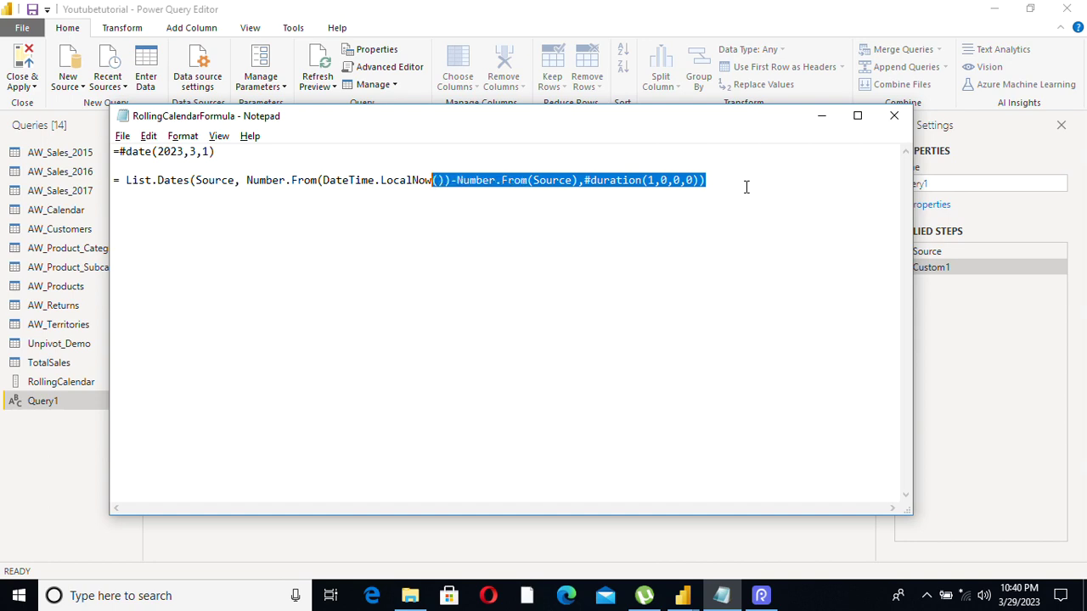
{"action": "key", "text": "shift+Left"}
{"action": "key", "text": "shift+Left"}
{"action": "key", "text": "ctrl+c"}
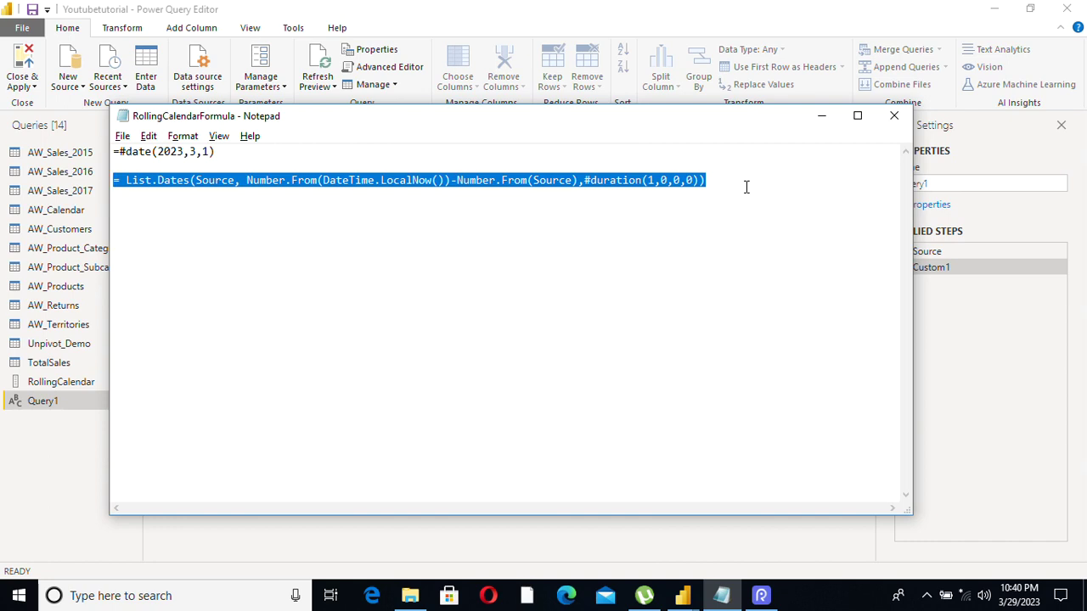
Step: Back in Power Query Editor, set the custom step's formula to = List.Dates(Source, Number.From(DateTime.LocalNow())-Number.From(Source),#duration(1,0,0,0)) and review the dates
{"action": "key", "text": "alt+Tab"}
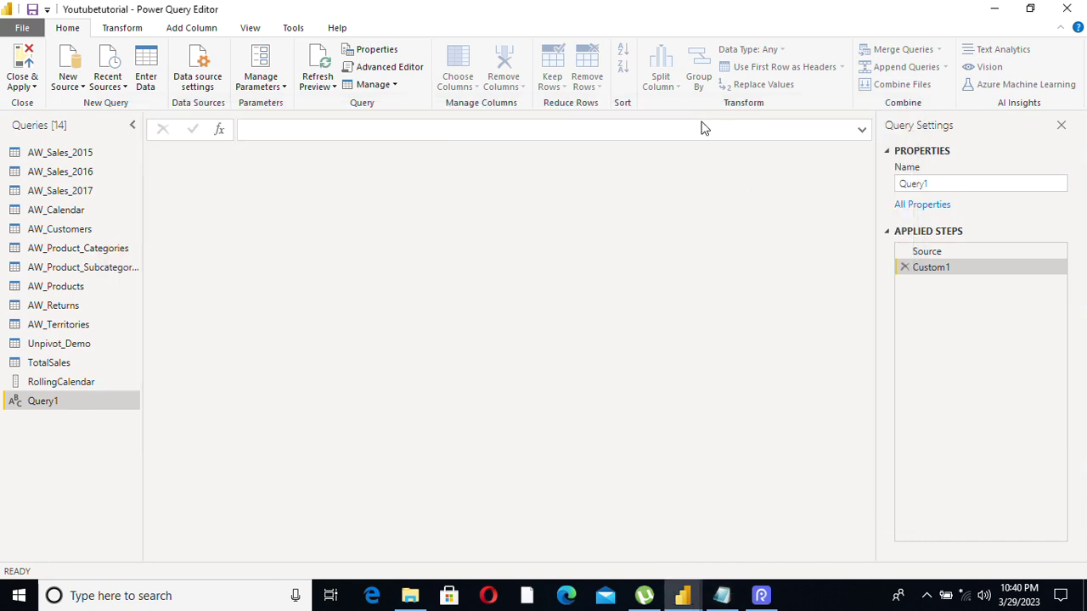
{"action": "left_click", "coordinate": [700, 125]}
{"action": "key", "text": "ctrl+v"}
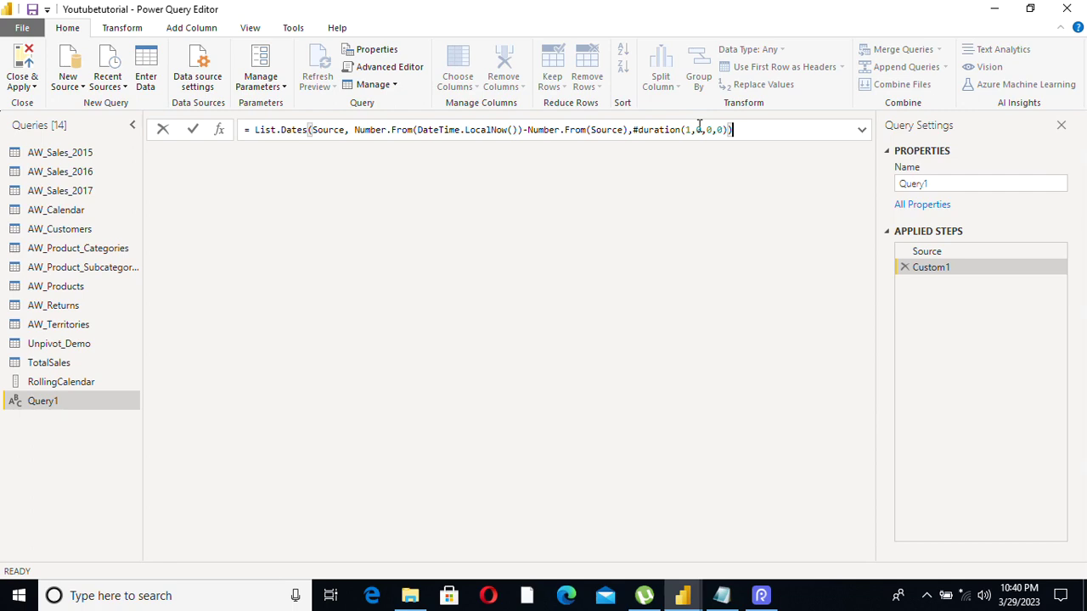
{"action": "key", "text": "Return"}
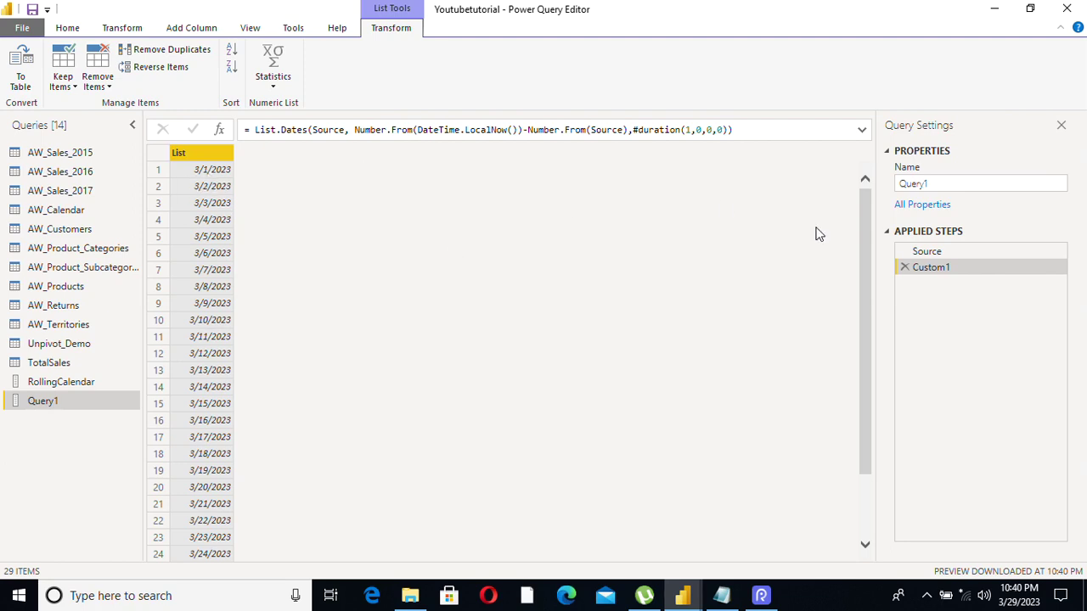
{"action": "left_click_drag", "start_coordinate": [866, 222], "coordinate": [867, 341]}
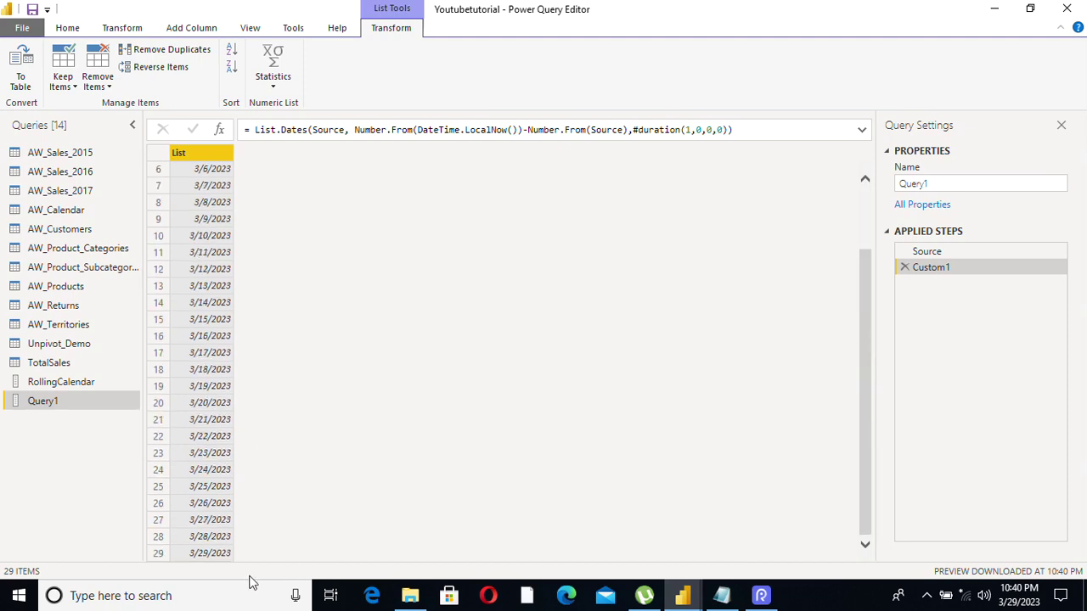
{"action": "left_click_drag", "start_coordinate": [869, 291], "coordinate": [859, 207]}
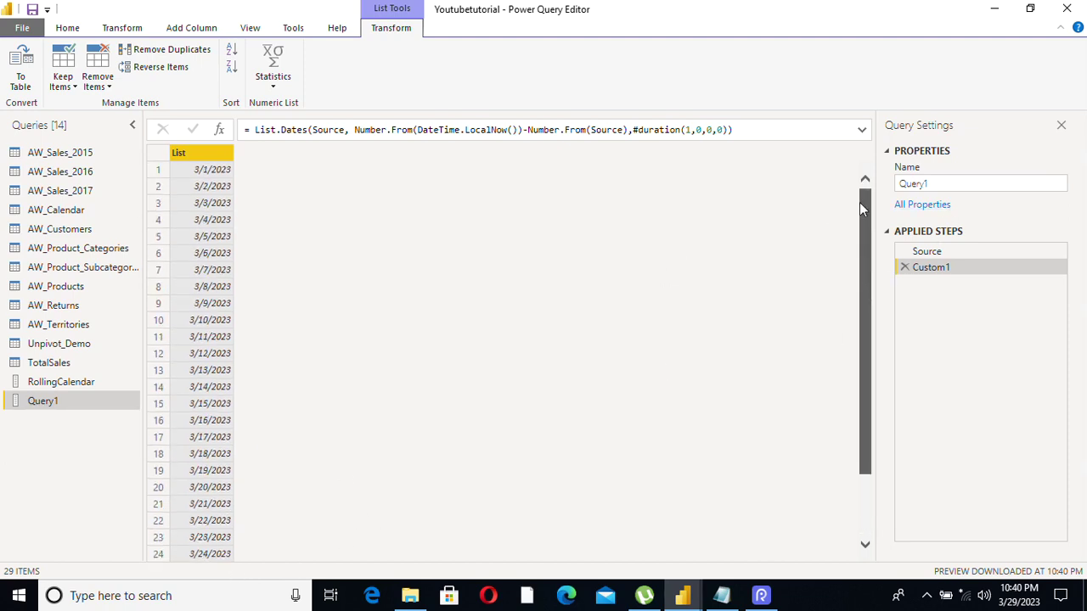